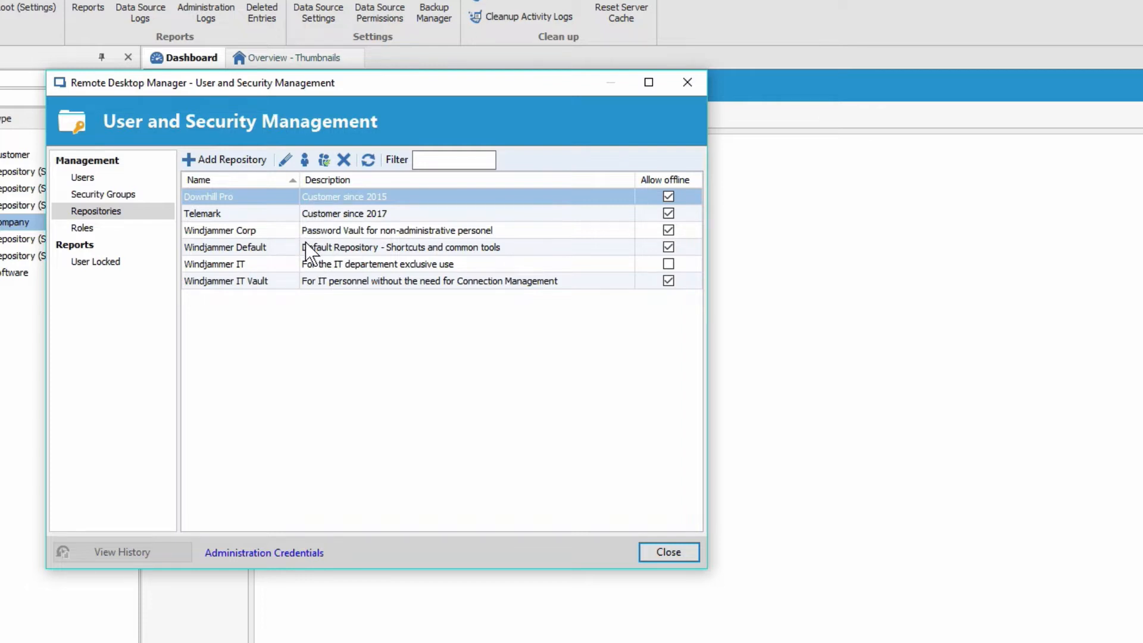
# Disable offline access for the Windjammer Corp repository and save the change
pyautogui.click(249, 230)
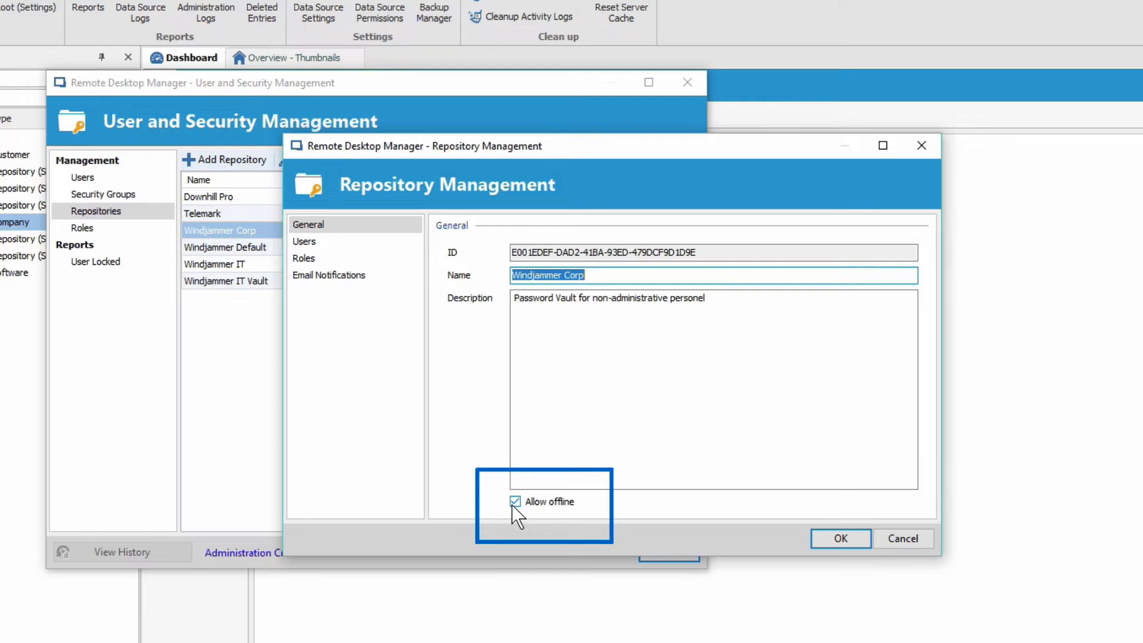
pyautogui.click(515, 502)
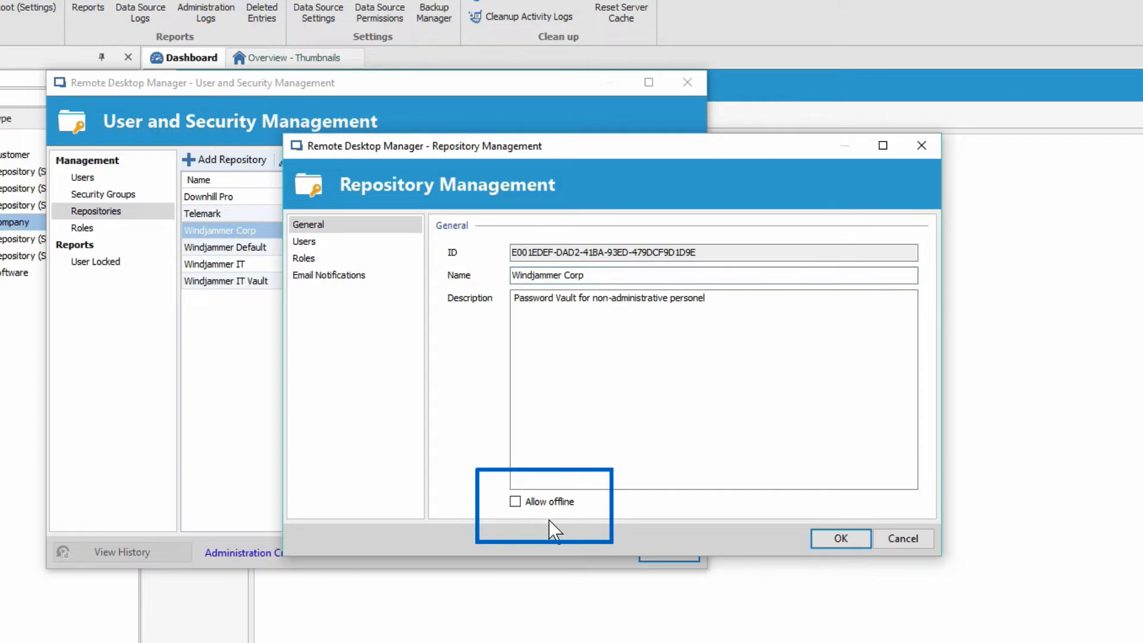
pyautogui.click(841, 538)
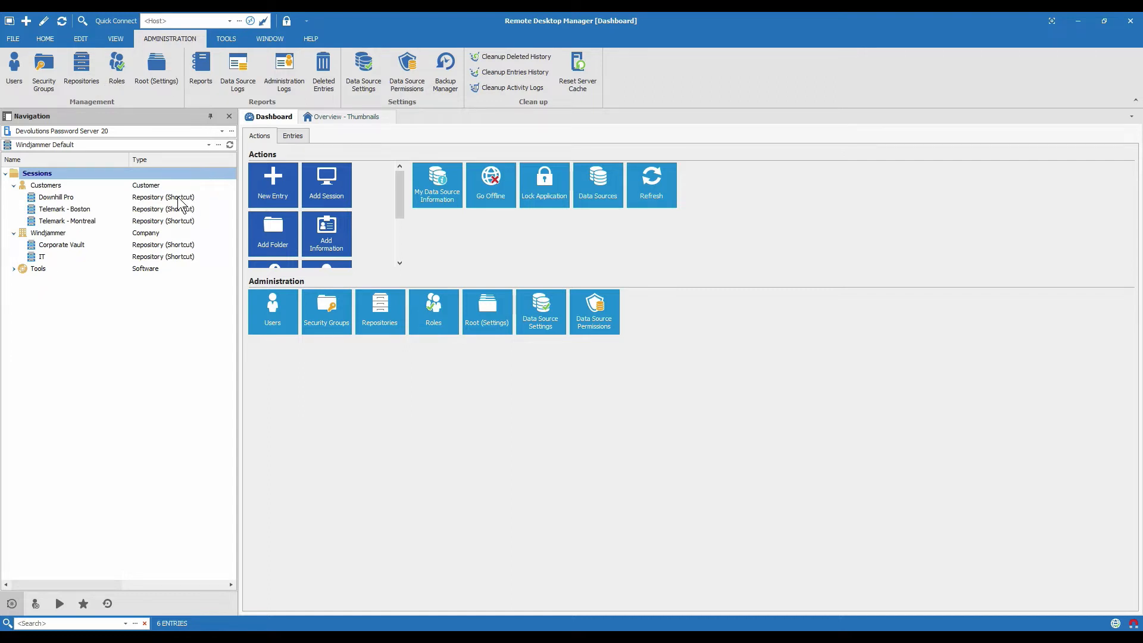
# Open the Downhill Pro repository through its shortcut in the Customers folder of Windjammer Default
pyautogui.click(208, 145)
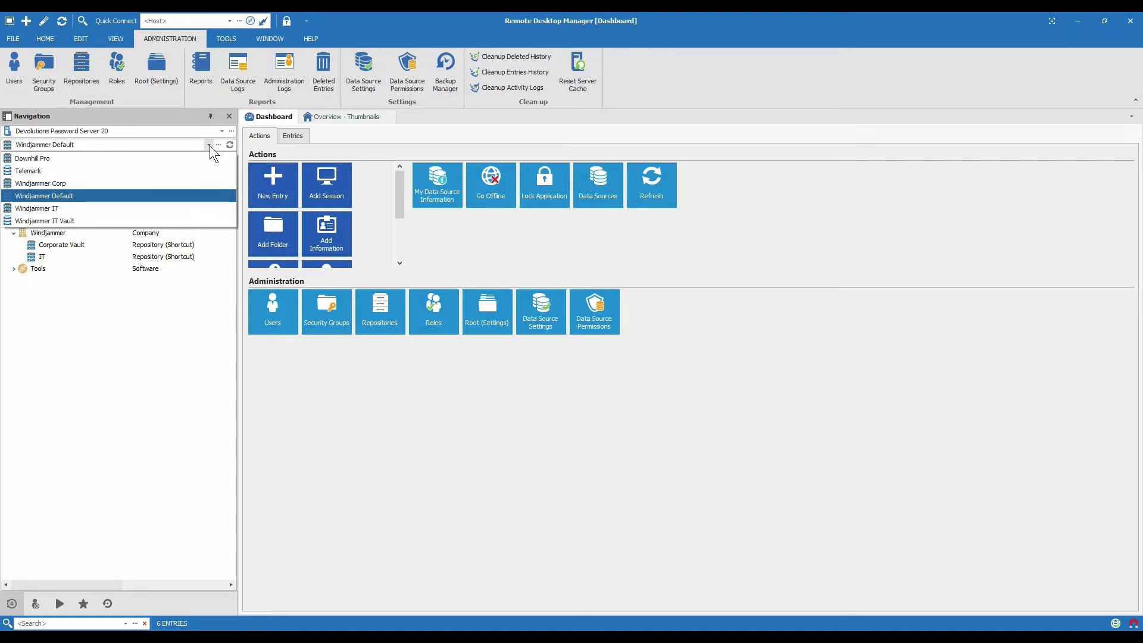
pyautogui.click(209, 146)
pyautogui.click(62, 200)
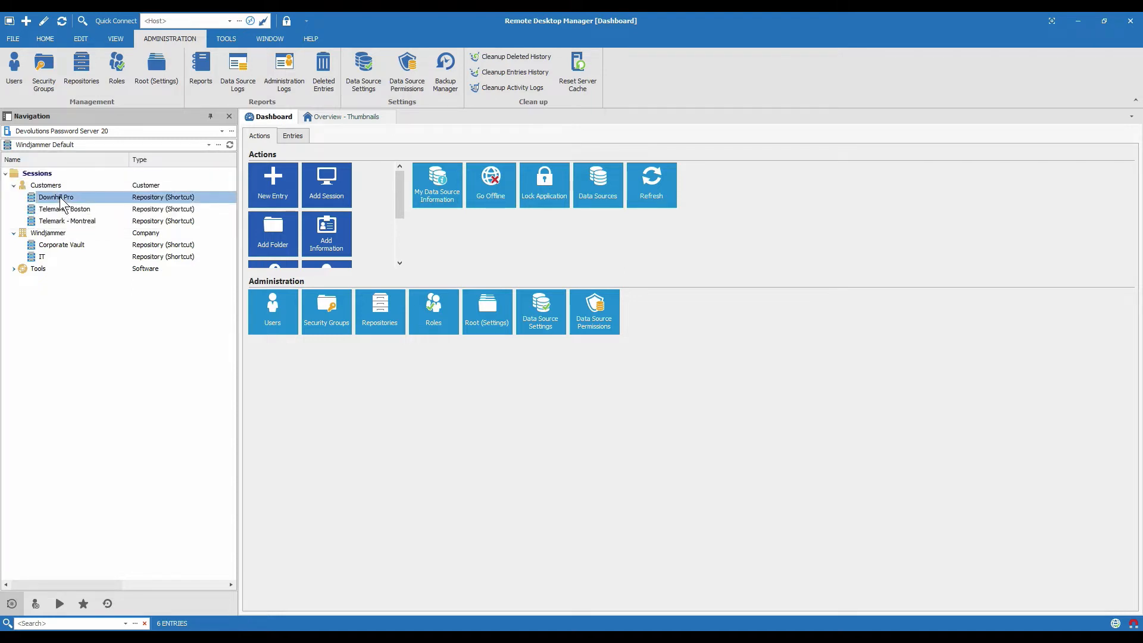
pyautogui.doubleClick(62, 200)
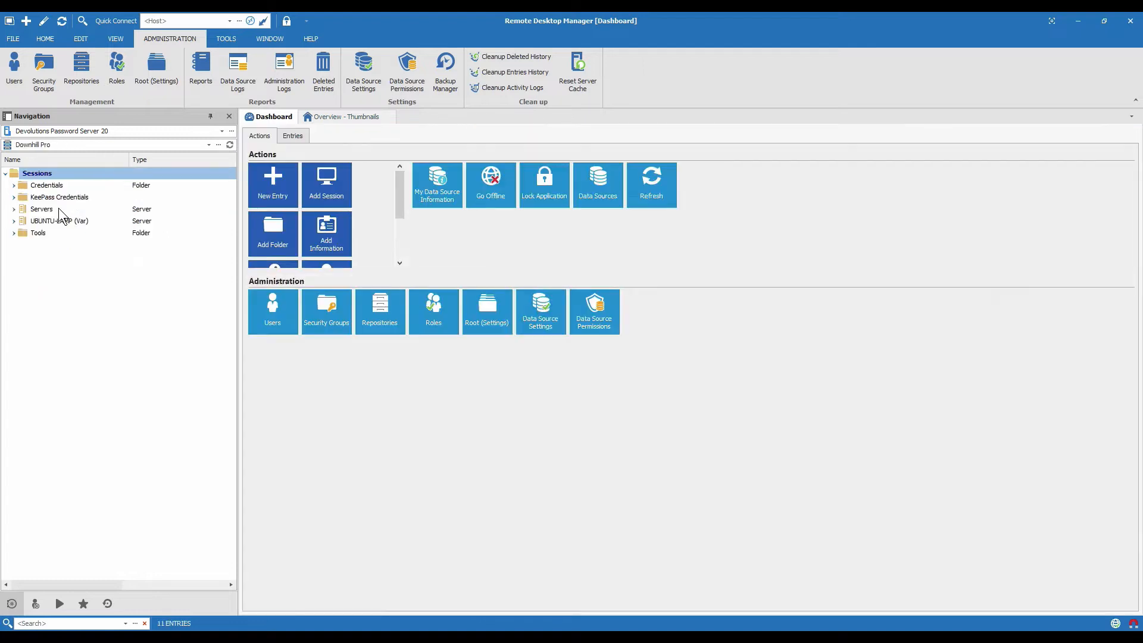
# Return to the Windjammer Default repository through the Main shortcut in Downhill Pro's Tools folder
pyautogui.click(13, 233)
pyautogui.click(44, 246)
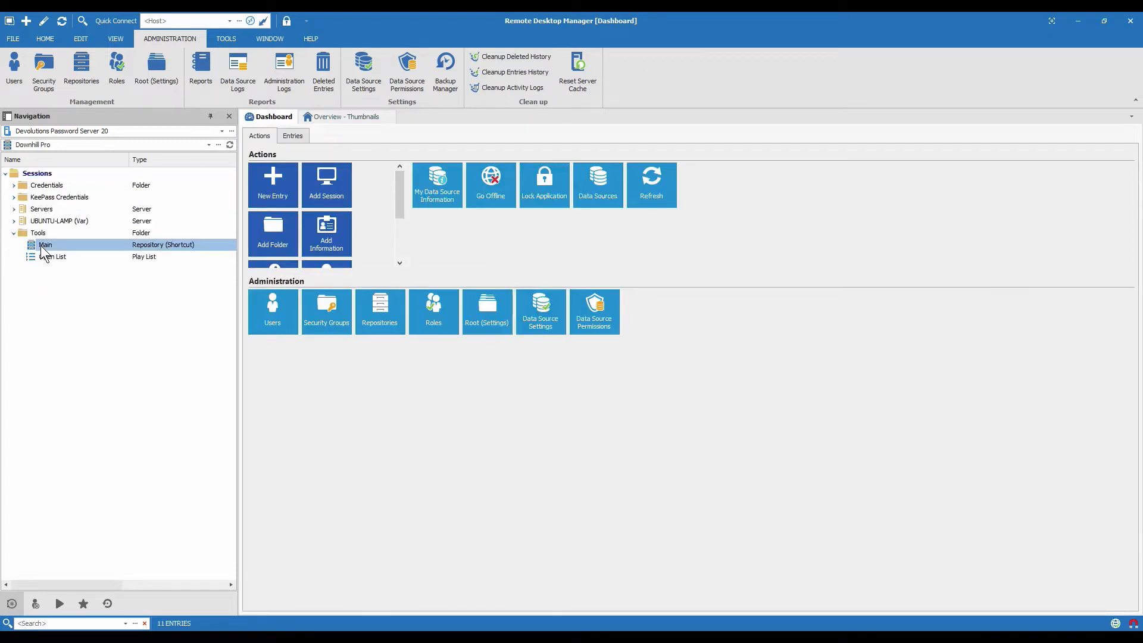
pyautogui.doubleClick(44, 247)
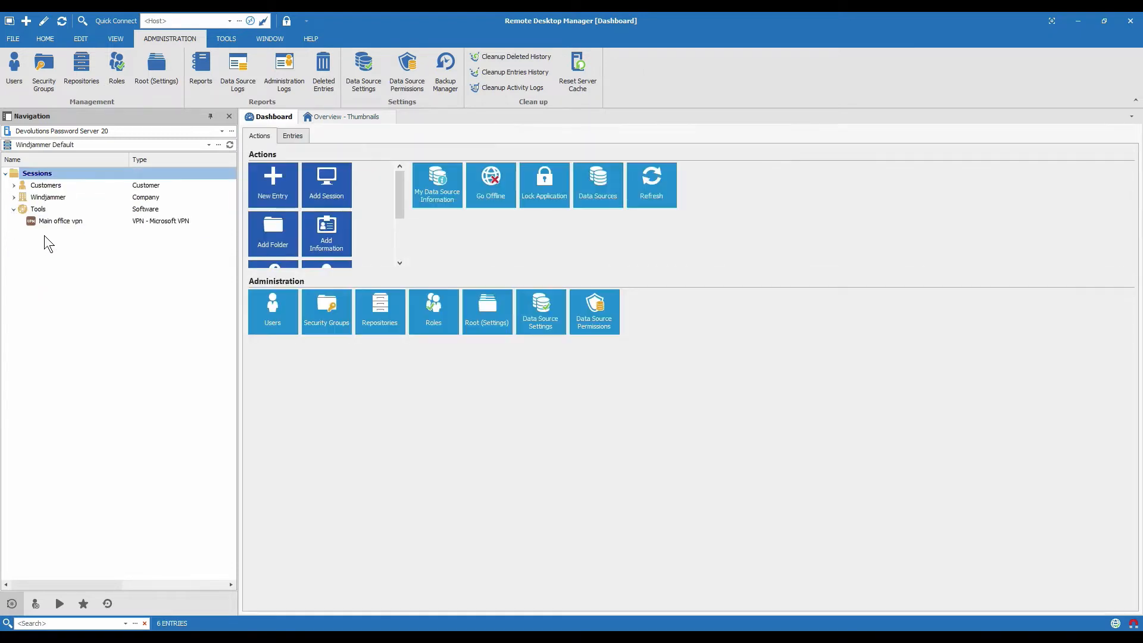
# Open the Telemark - Boston repository shortcut in the Customers folder and go back through the Main shortcut in Tools
pyautogui.click(13, 185)
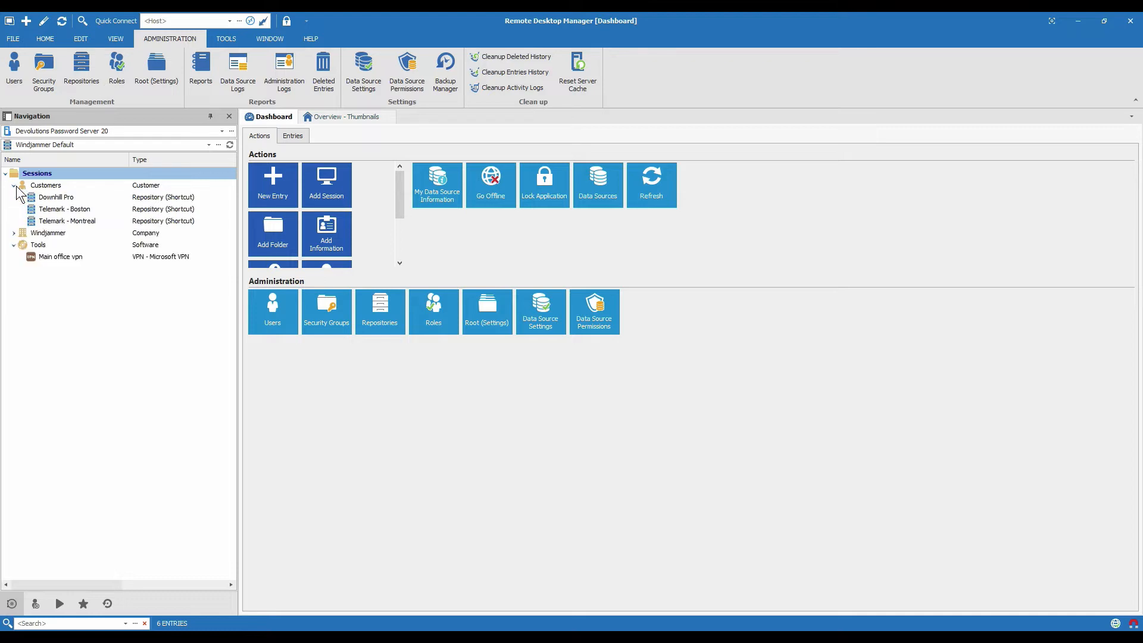
pyautogui.doubleClick(59, 211)
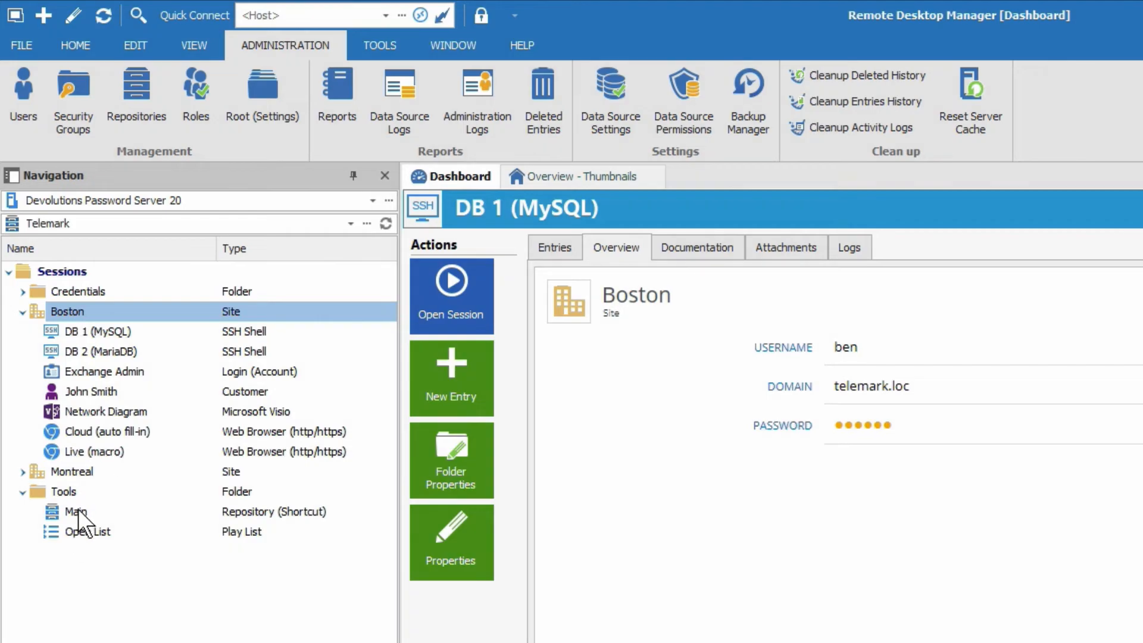
pyautogui.doubleClick(77, 510)
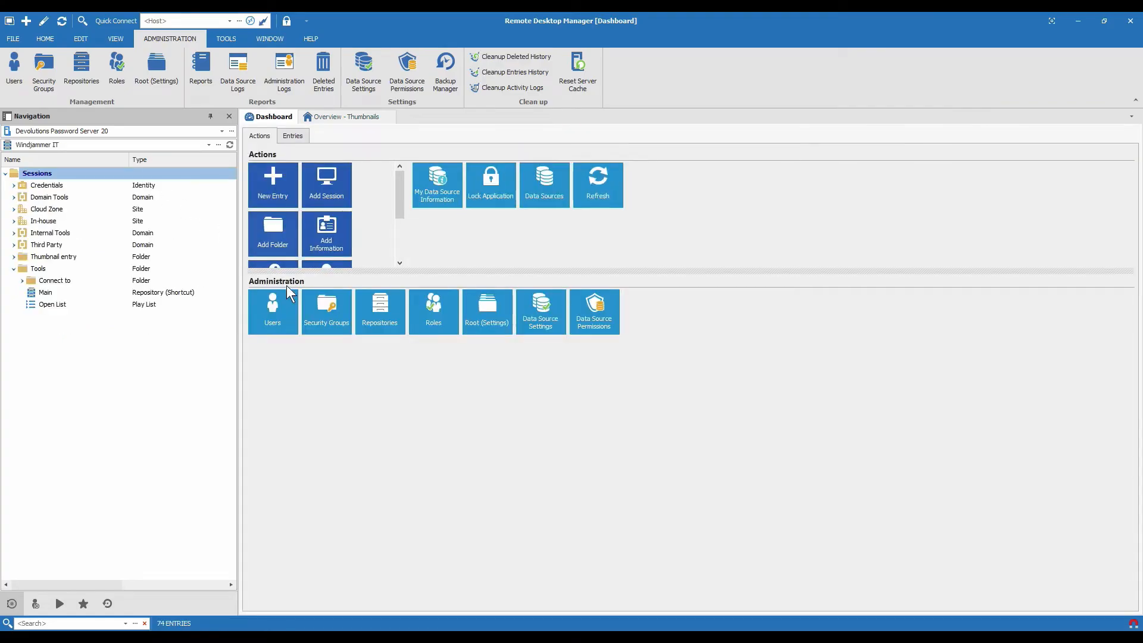
# Show the overview of the Internal Tools folder in the Windjammer IT repository and select its name text
pyautogui.click(50, 233)
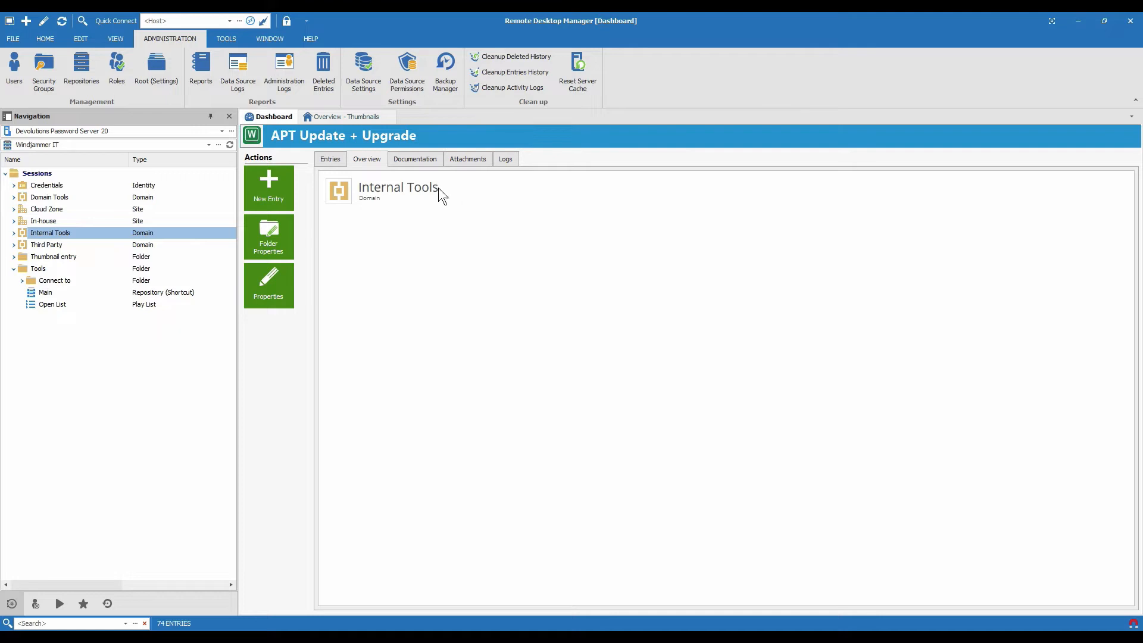
pyautogui.moveTo(438, 190); pyautogui.dragTo(361, 188)
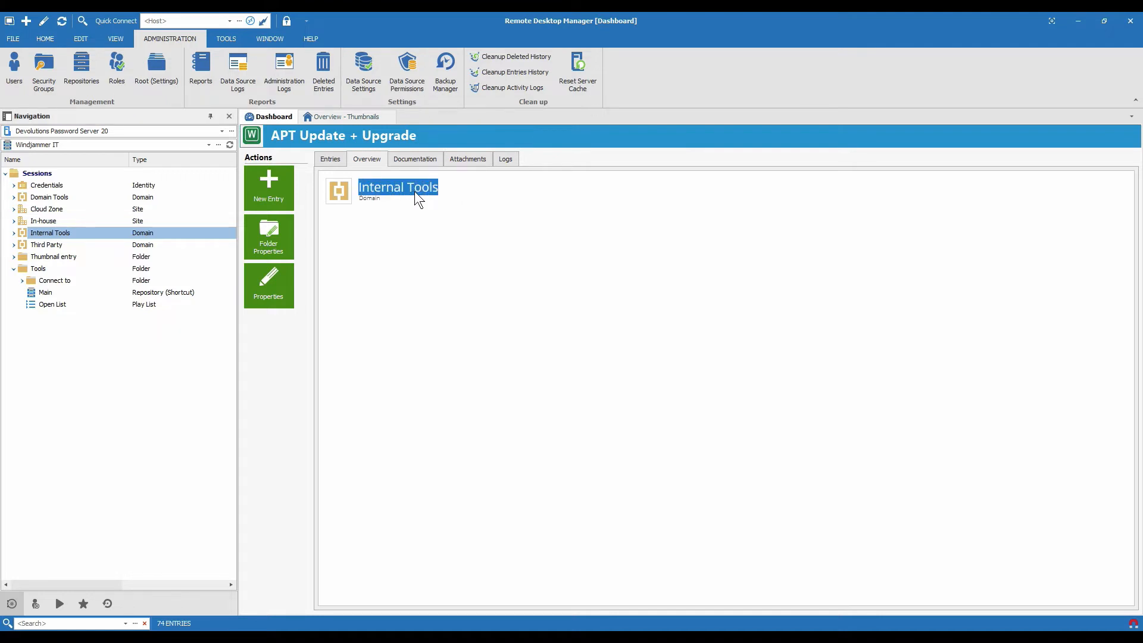
# Switch to the Windjammer Default repository and expand its Windjammer and Customers folders
pyautogui.click(209, 145)
pyautogui.click(132, 196)
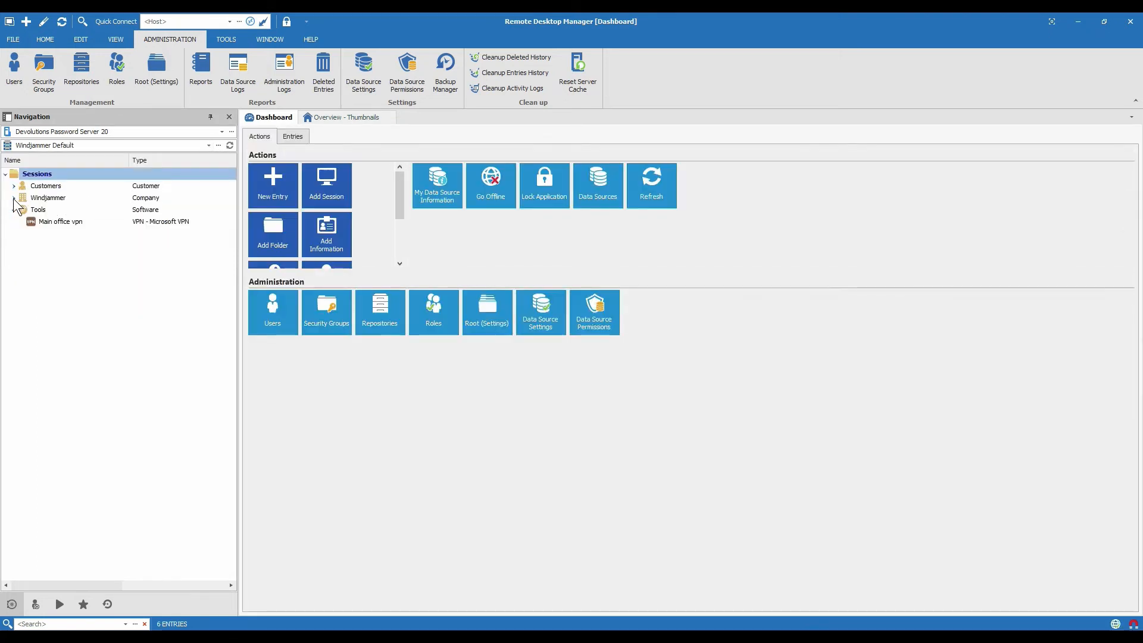
pyautogui.click(14, 198)
pyautogui.click(14, 186)
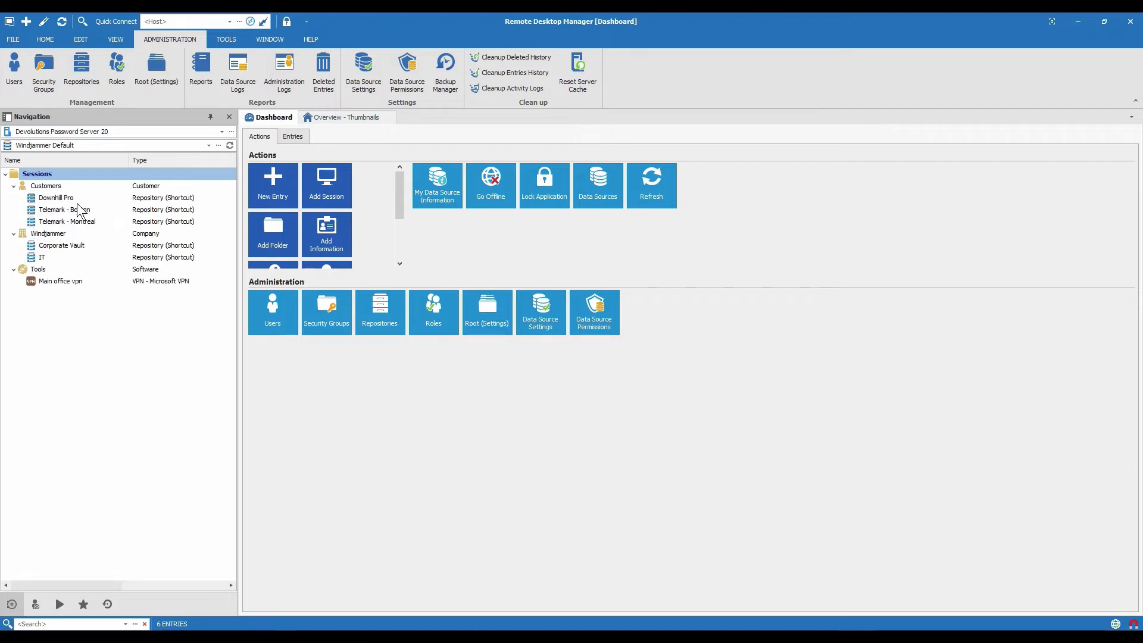
# Start a new Repository (Shortcut) entry inside the Windjammer company folder
pyautogui.click(48, 234)
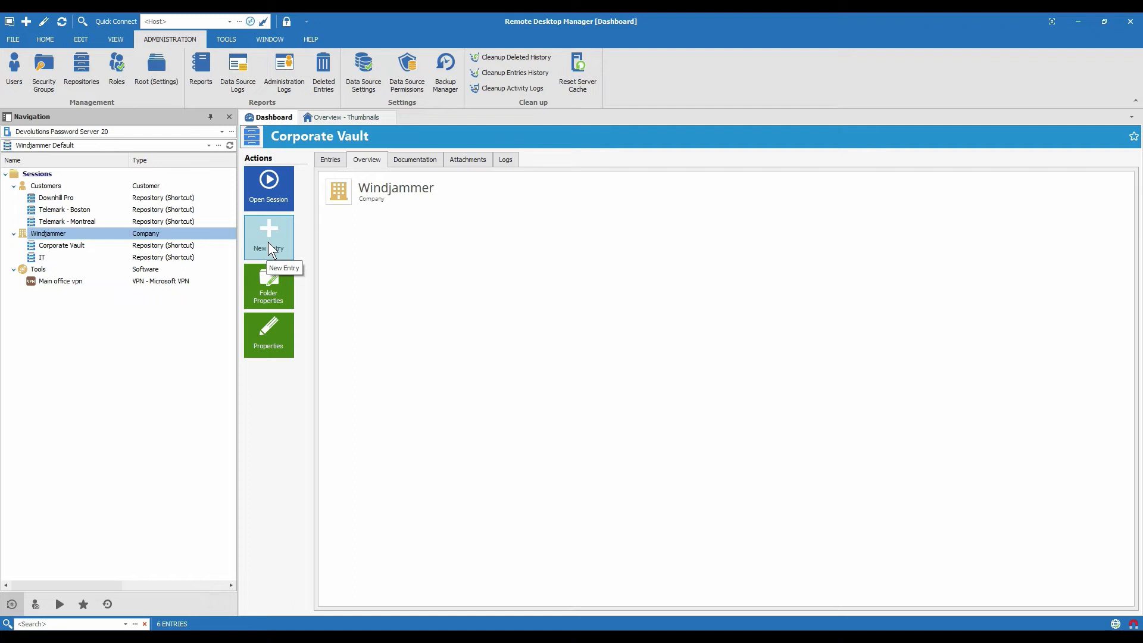
pyautogui.click(269, 249)
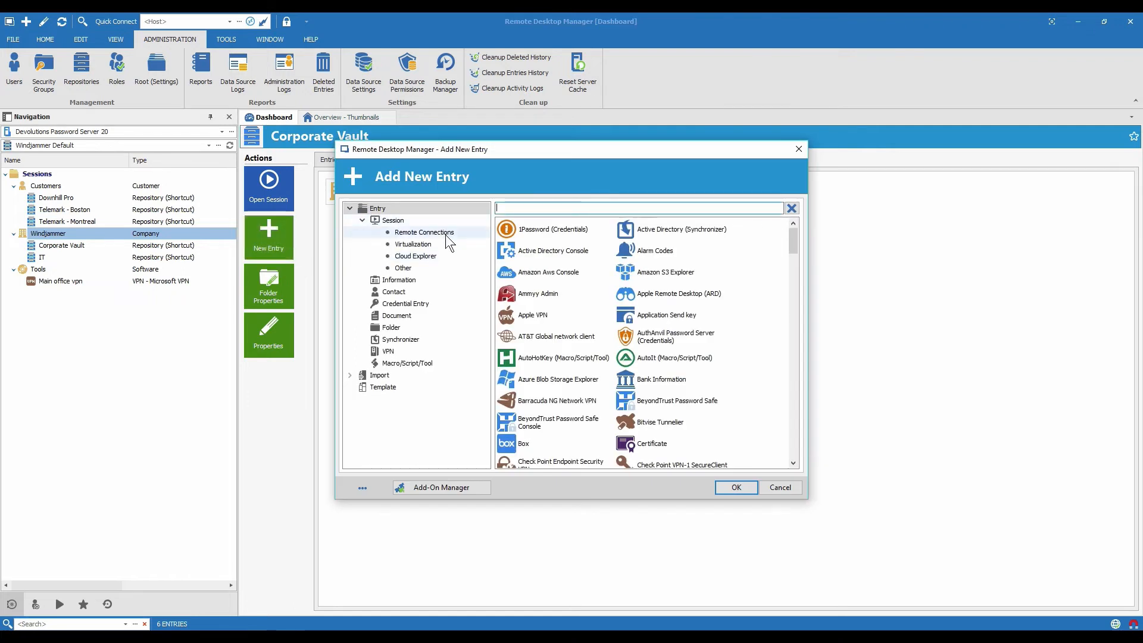
pyautogui.write('repos')
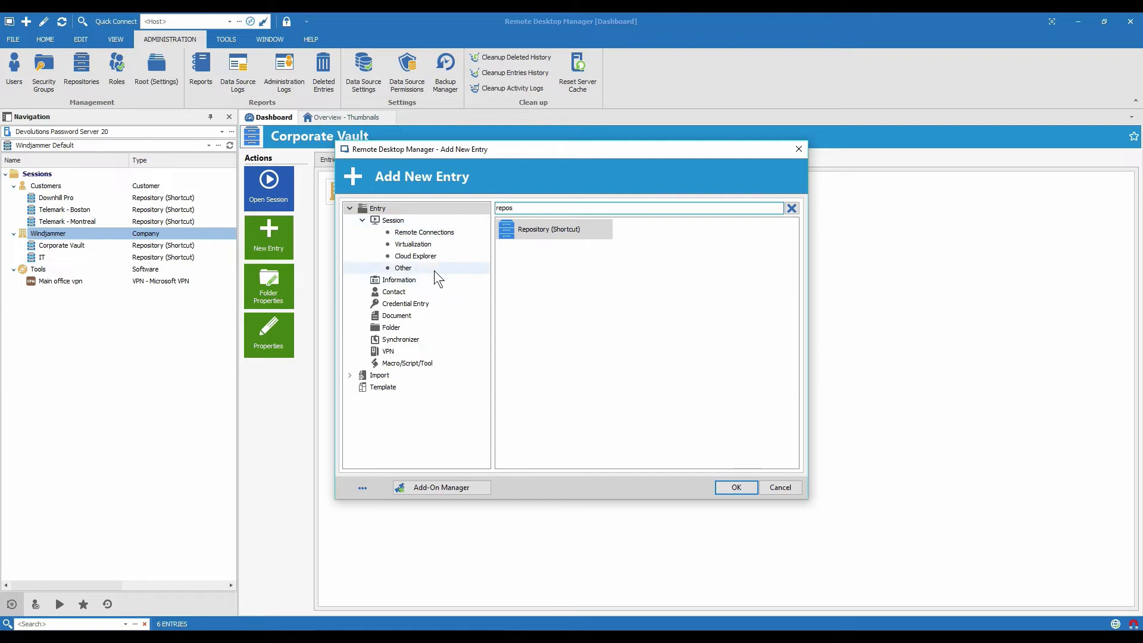
pyautogui.doubleClick(535, 230)
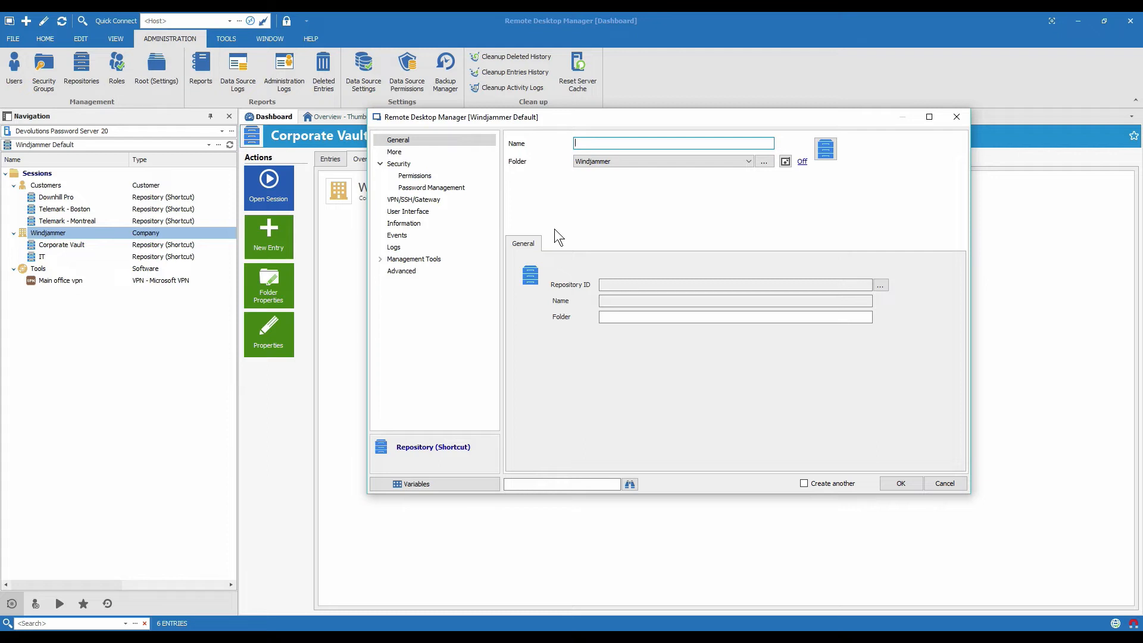
# Name the shortcut "IT - Internal Tools", point it to the Internal Tools folder of the Windjammer IT repository, and save it
pyautogui.write('IT - Internal Tools')
pyautogui.click(879, 287)
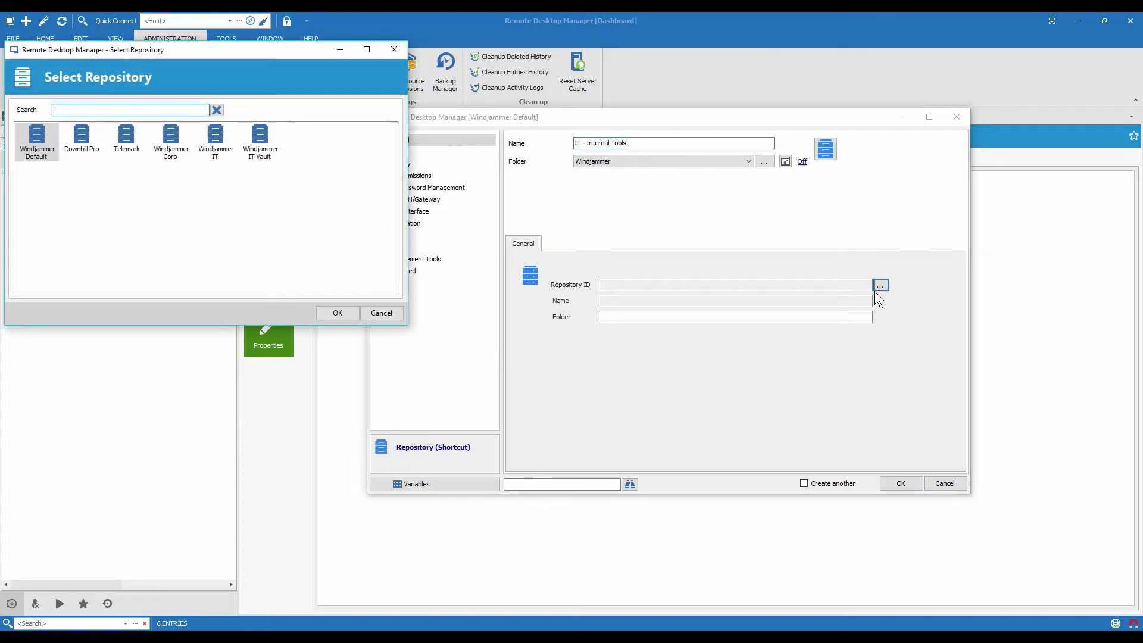
pyautogui.click(215, 156)
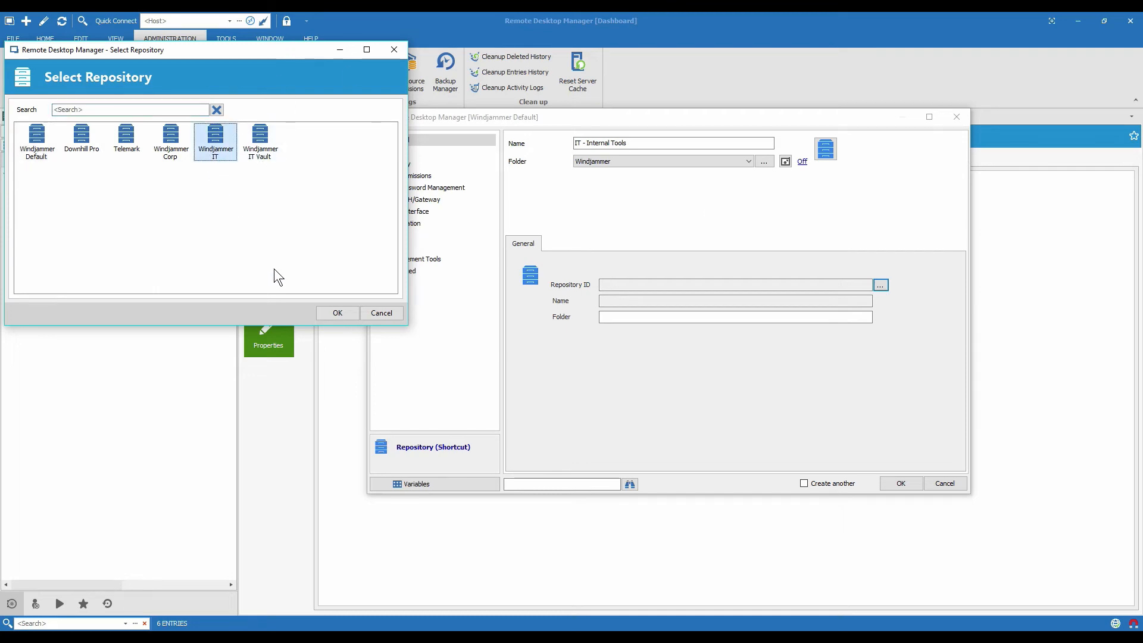
pyautogui.click(337, 314)
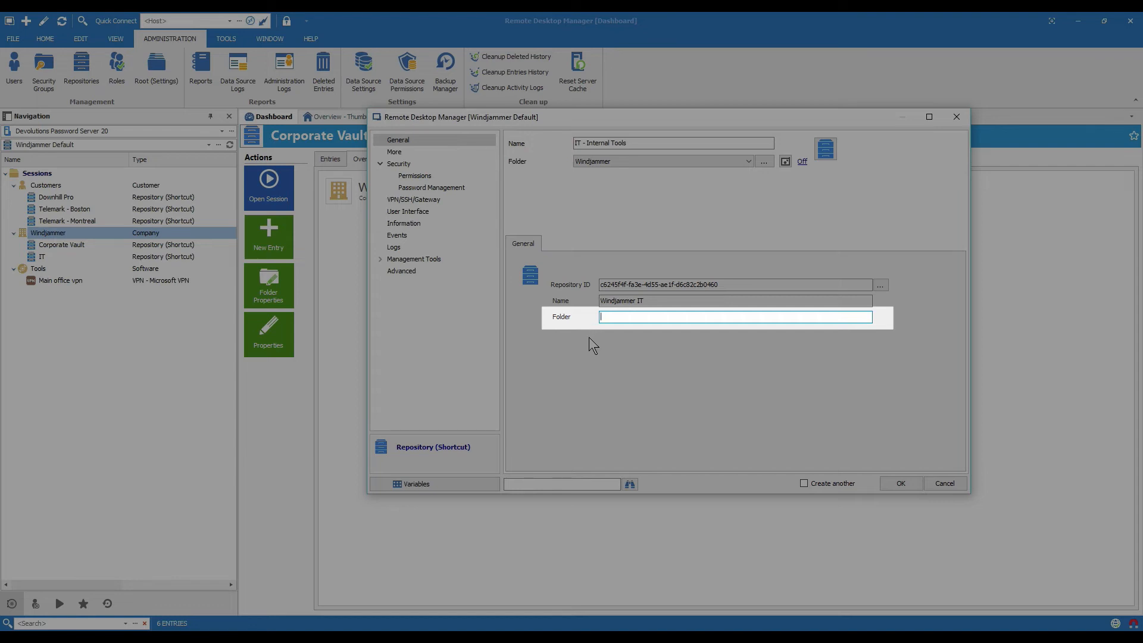
pyautogui.write('Internal Tools')
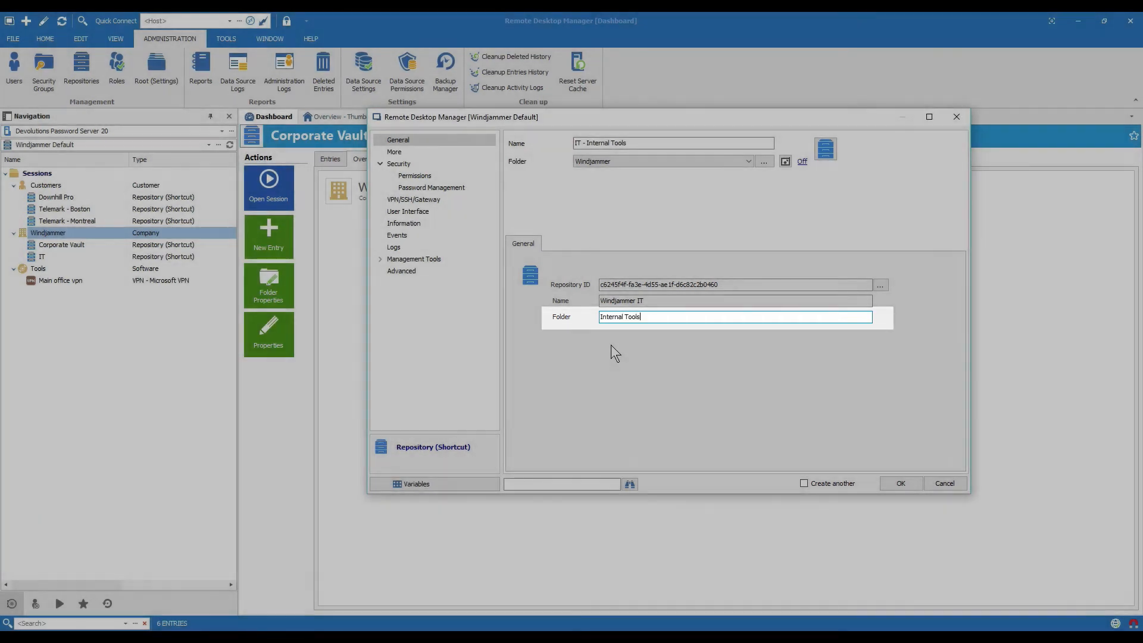
pyautogui.click(899, 485)
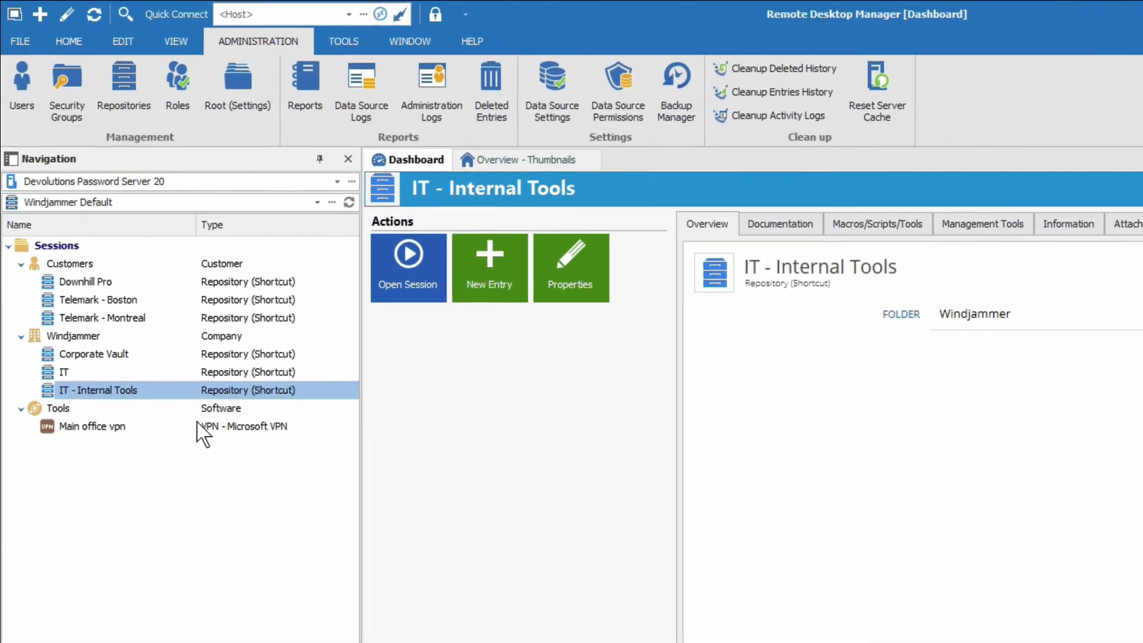
# Test the IT - Internal Tools shortcut by opening it from the Windjammer folder
pyautogui.click(163, 390)
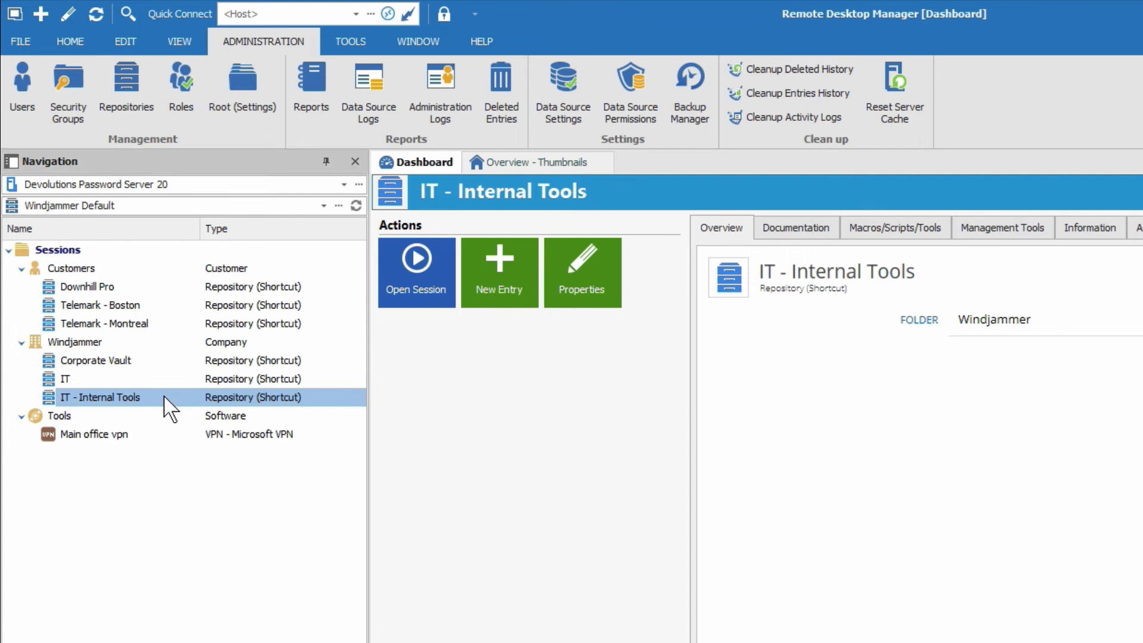
pyautogui.doubleClick(164, 398)
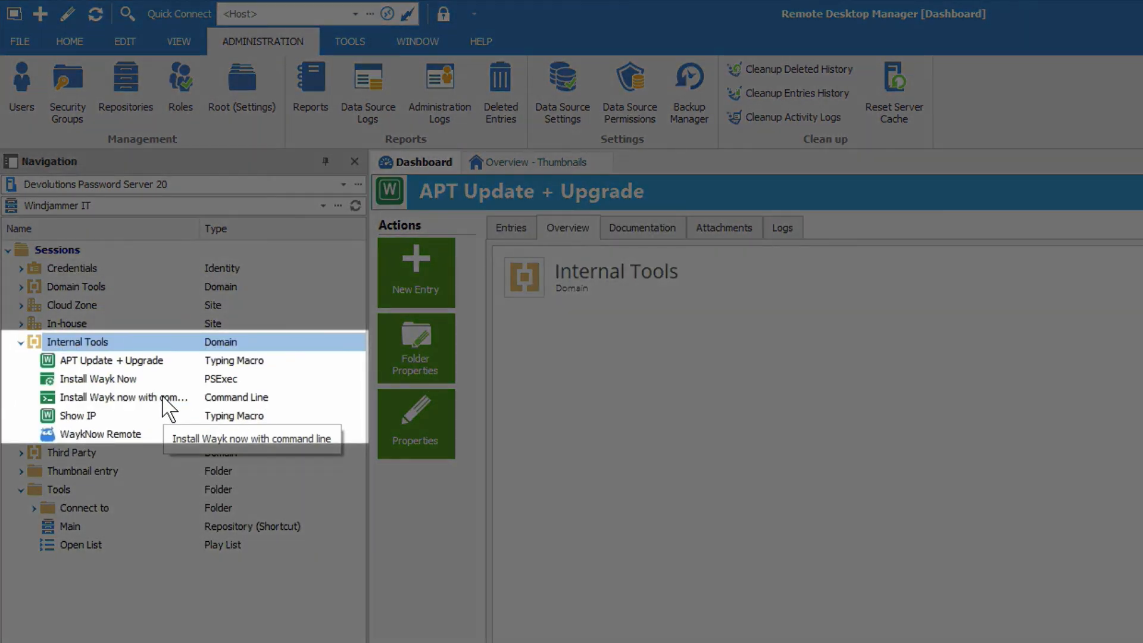